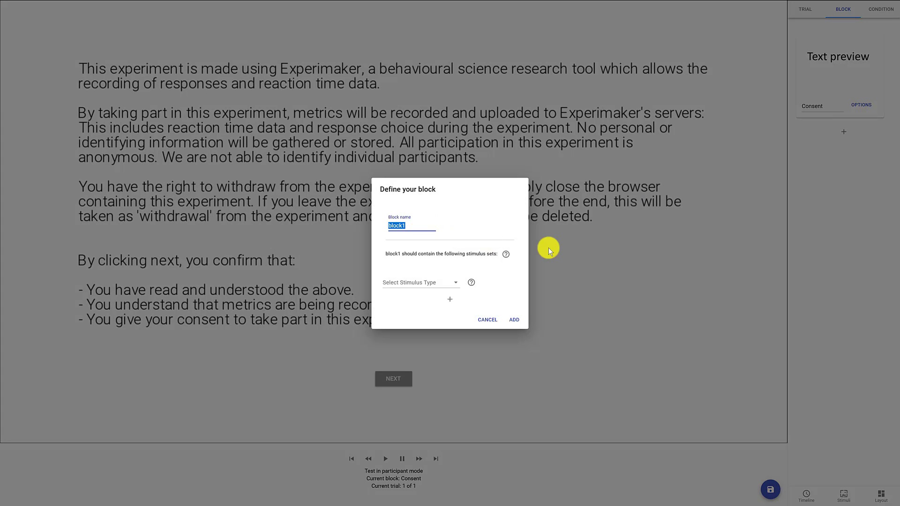
# Step: Define a new block named Instructions that contains a Paragraph block stimulus set
pyautogui.write('Instructions')
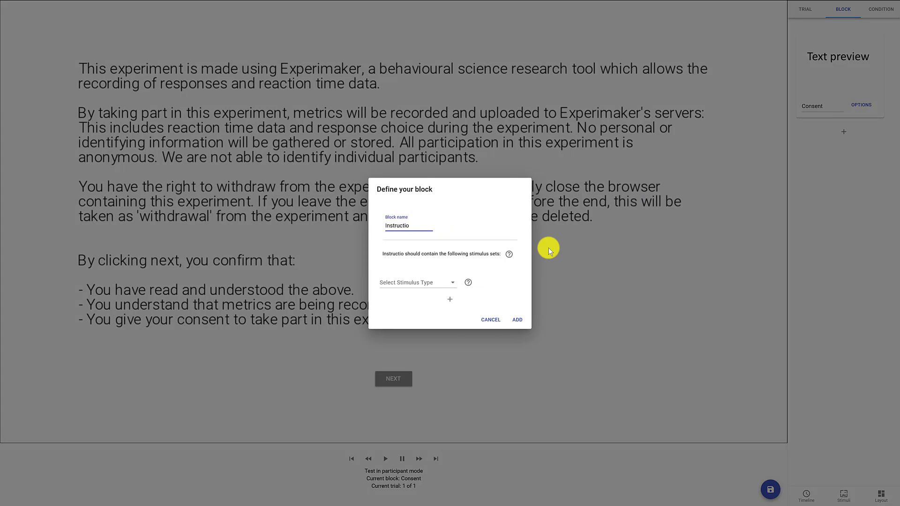
pyautogui.click(429, 281)
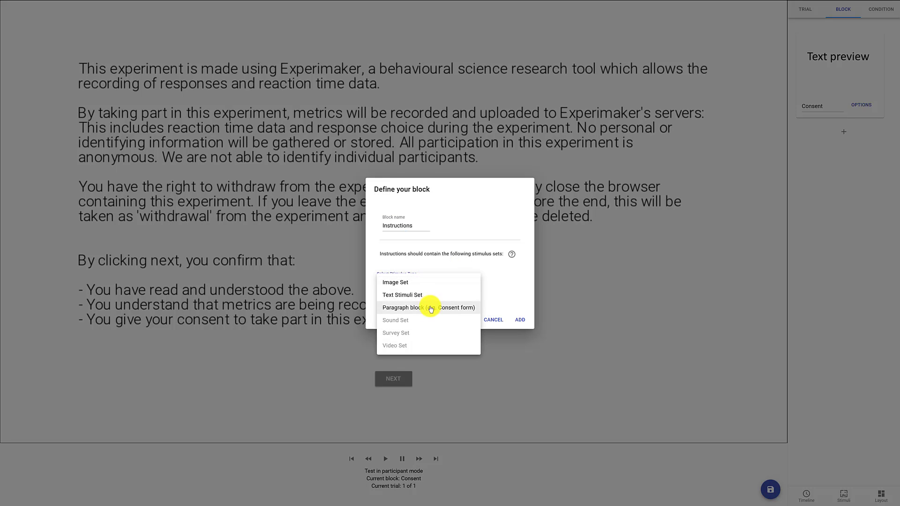
pyautogui.click(428, 307)
pyautogui.click(518, 320)
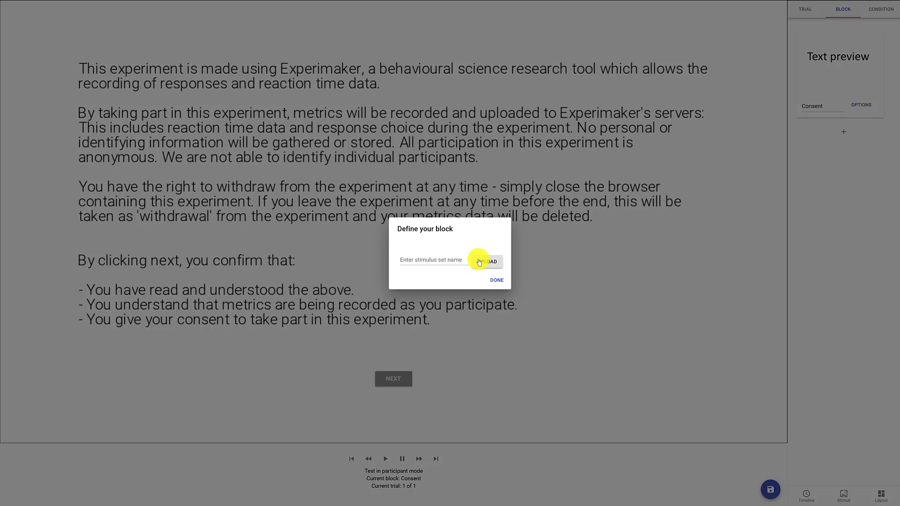
# Step: Name the block's stimulus set "instructions" and upload Instructions_stroop.txt to it
pyautogui.click(450, 260)
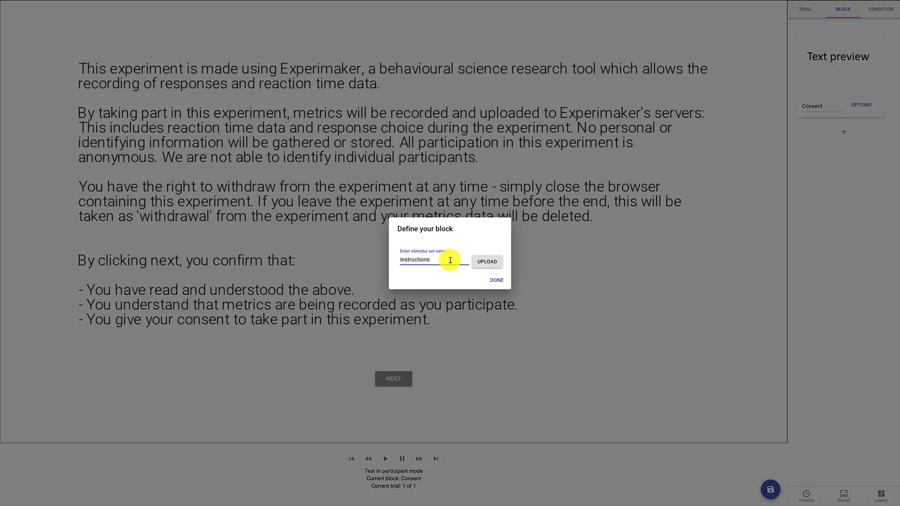
pyautogui.click(483, 261)
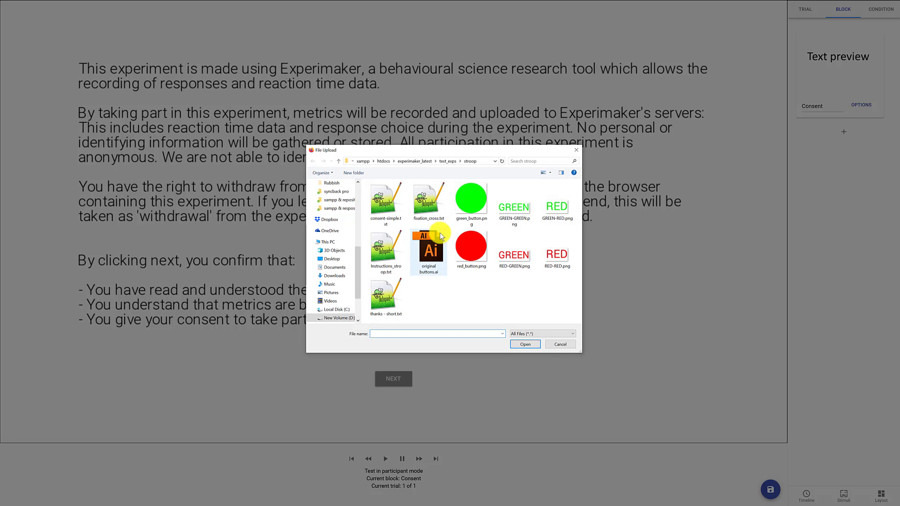
pyautogui.doubleClick(392, 253)
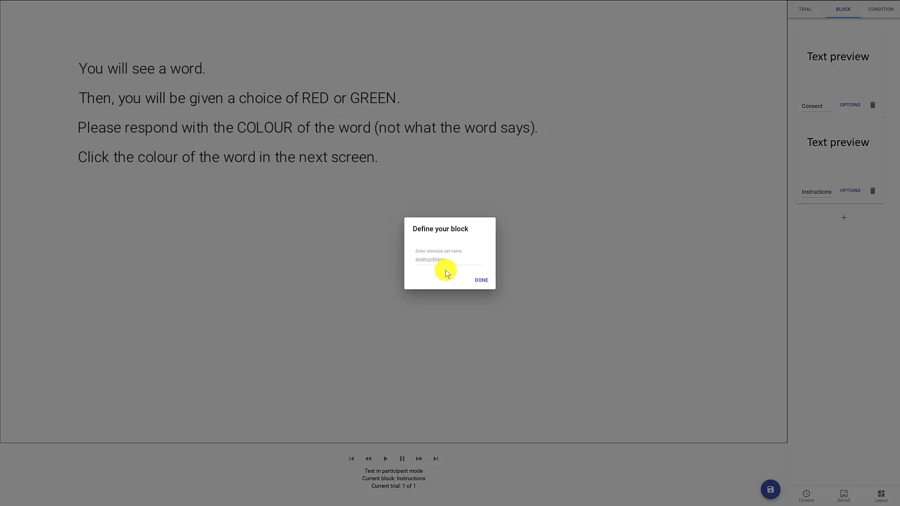
pyautogui.click(471, 282)
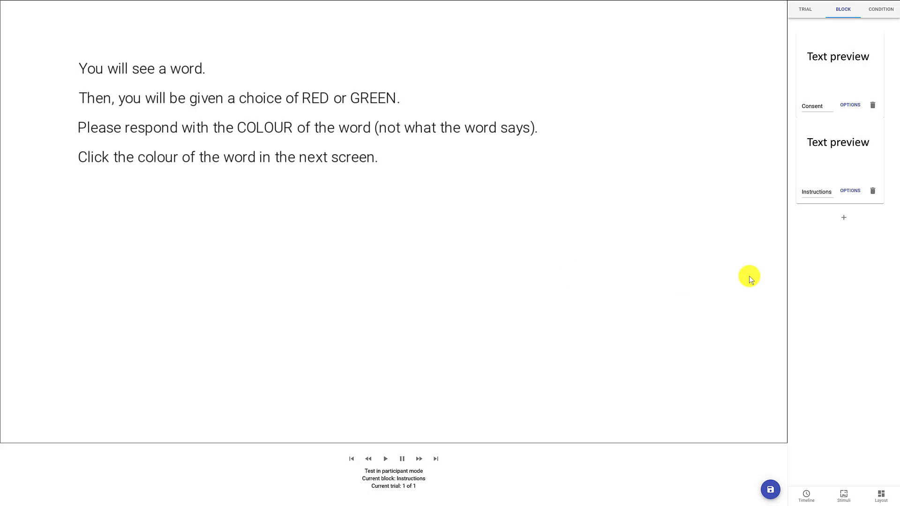
# Step: Set the Instructions block's input to Next trial button and return to the block list
pyautogui.click(848, 191)
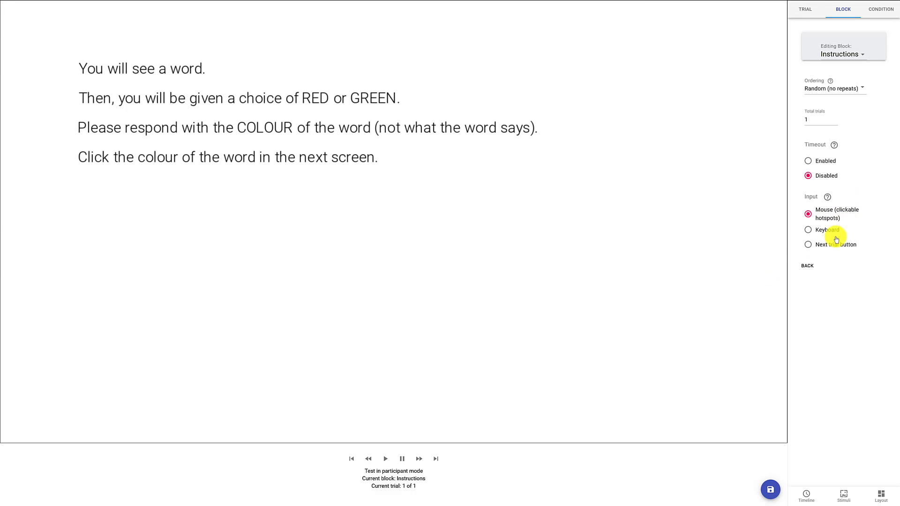
pyautogui.click(834, 246)
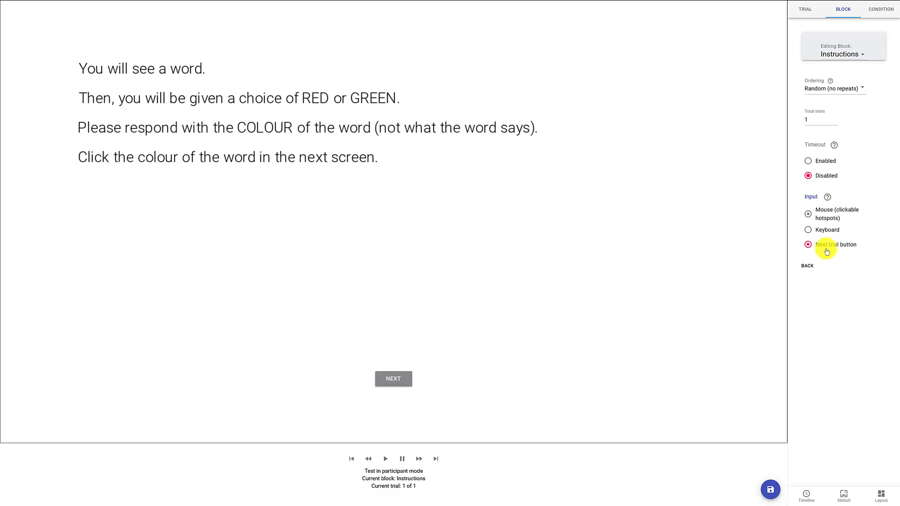
pyautogui.click(808, 267)
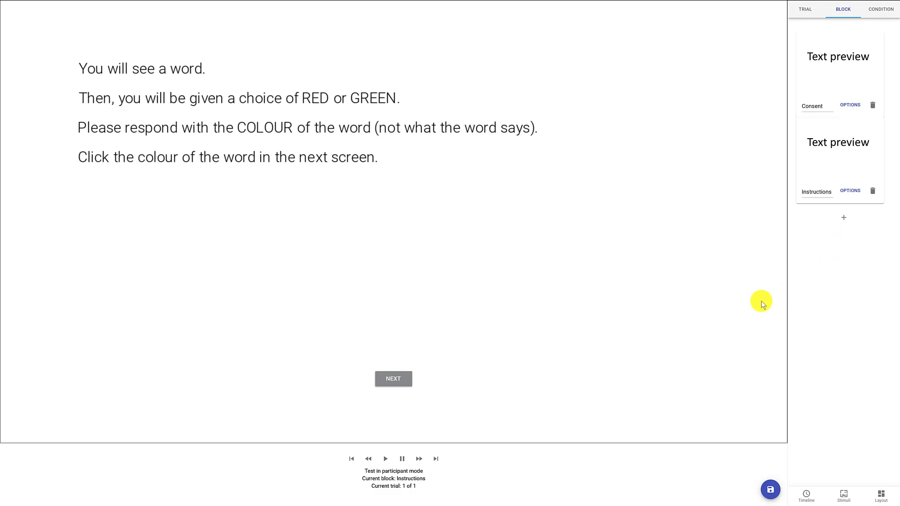
# Step: Add another block named Trials that contains an Image Set
pyautogui.click(844, 218)
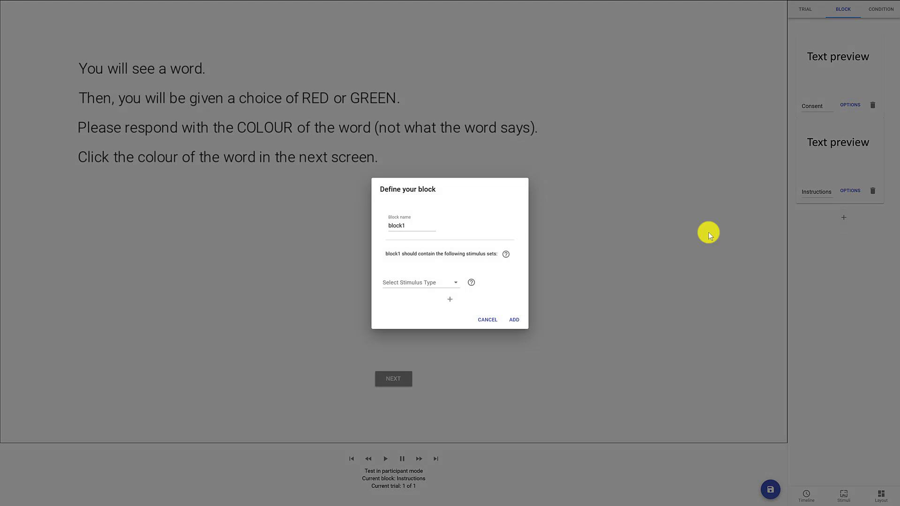
pyautogui.doubleClick(425, 225)
pyautogui.write('Trials')
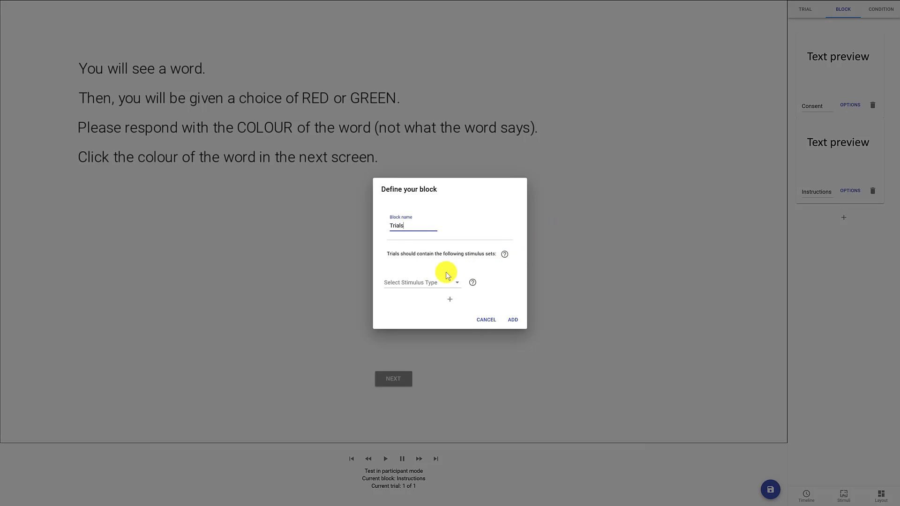
pyautogui.click(427, 283)
pyautogui.click(430, 283)
pyautogui.click(512, 320)
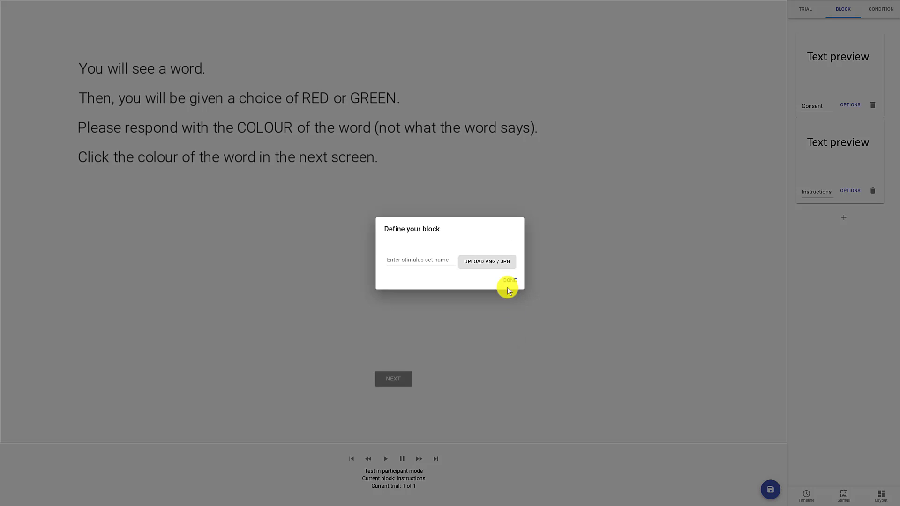
# Step: Name the image set "stimuli" and upload GREEN-GREEN.png, GREEN-RED.png, RED-GREEN.png and RED-RED.png to it
pyautogui.click(449, 261)
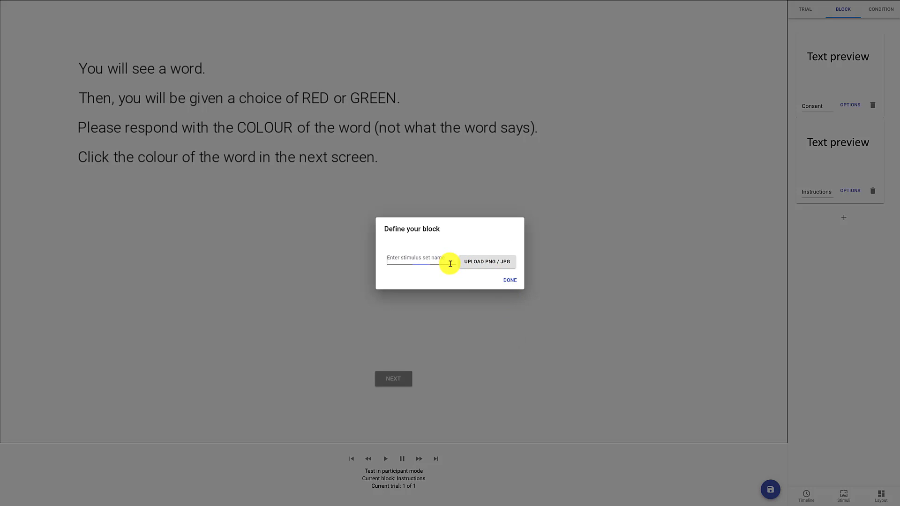
pyautogui.click(485, 266)
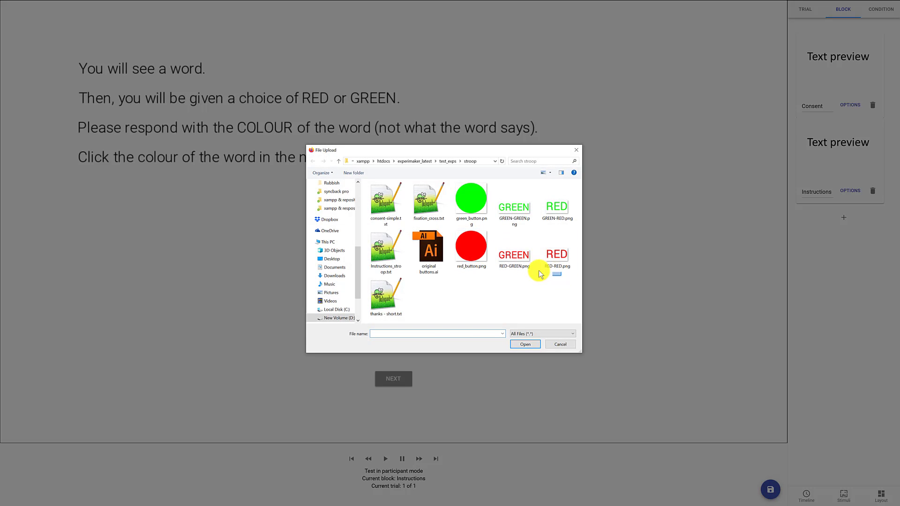
pyautogui.moveTo(550, 275); pyautogui.dragTo(502, 201)
pyautogui.click(525, 344)
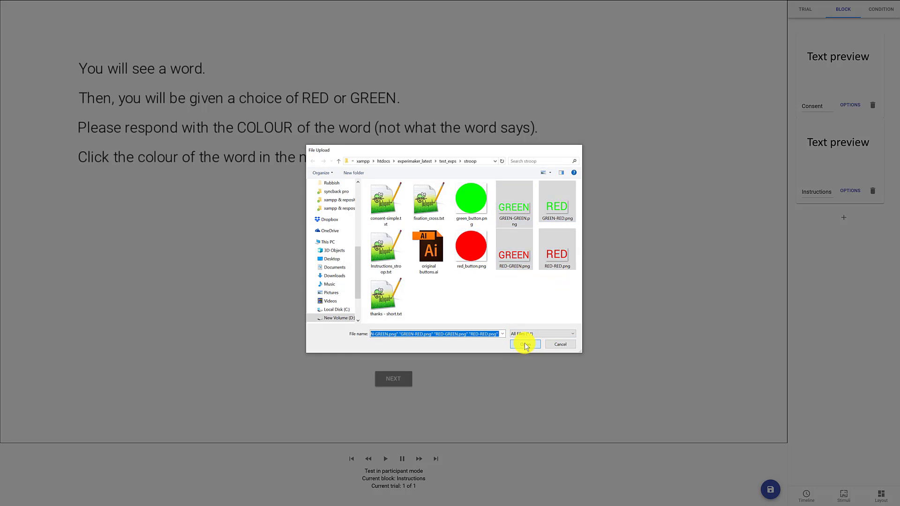
pyautogui.click(481, 282)
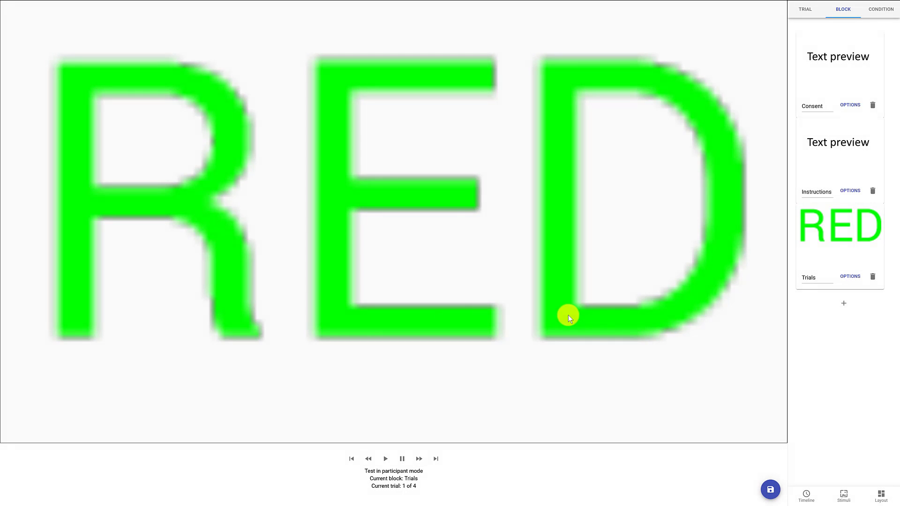
# Step: Set the Trials block's ordering to Random (with repeats)
pyautogui.click(850, 275)
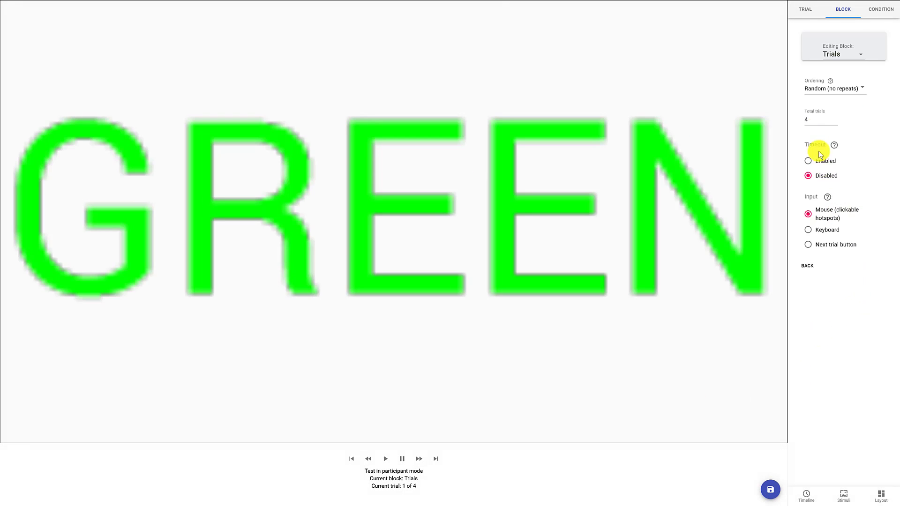
pyautogui.click(819, 89)
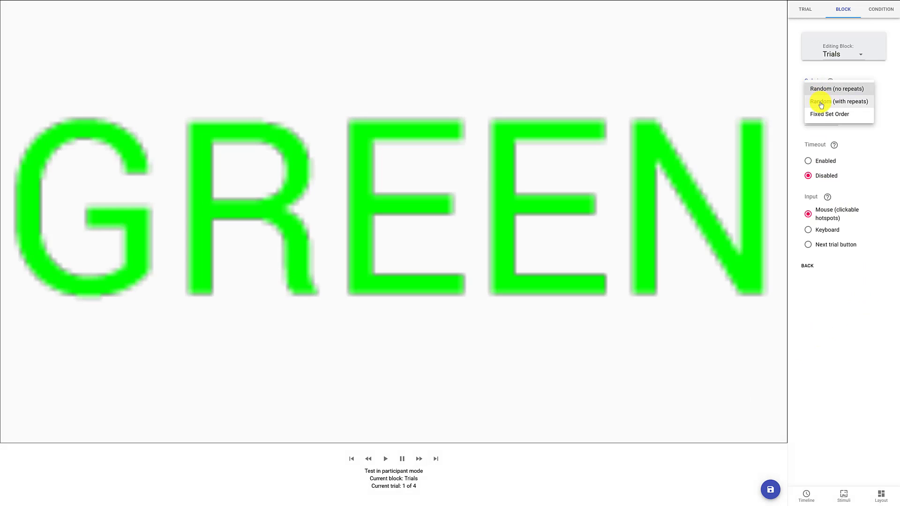
pyautogui.click(821, 102)
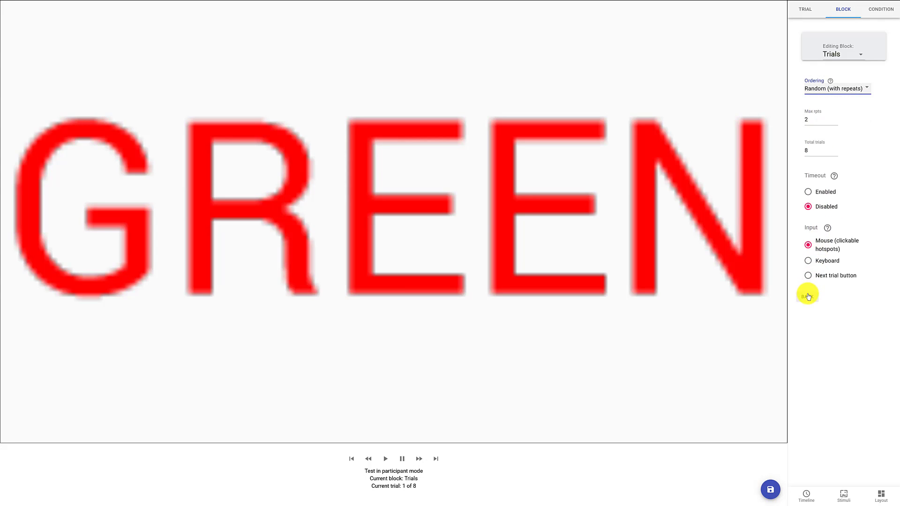
# Step: Set the scaling of the stimuli container in the Trials layout to preserve original size
pyautogui.click(881, 495)
pyautogui.click(829, 154)
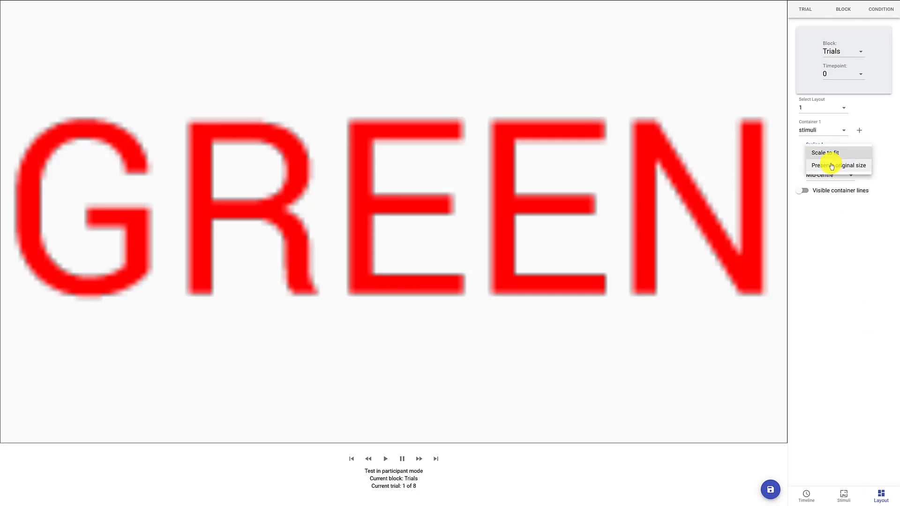
pyautogui.click(831, 165)
# Step: Change the presentation time of the stimuli set in the Trials timeline to 1500 ms
pyautogui.click(809, 492)
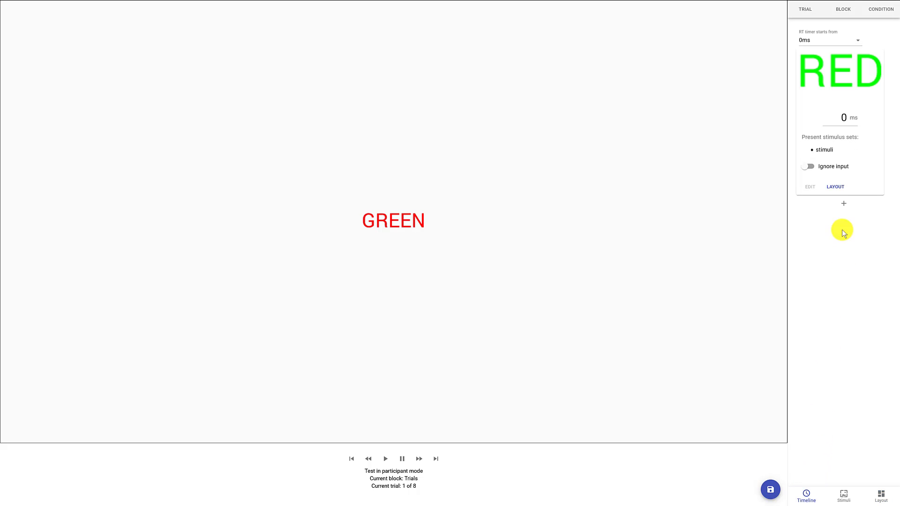
pyautogui.doubleClick(842, 118)
pyautogui.press('BackSpace')
pyautogui.write('1500')
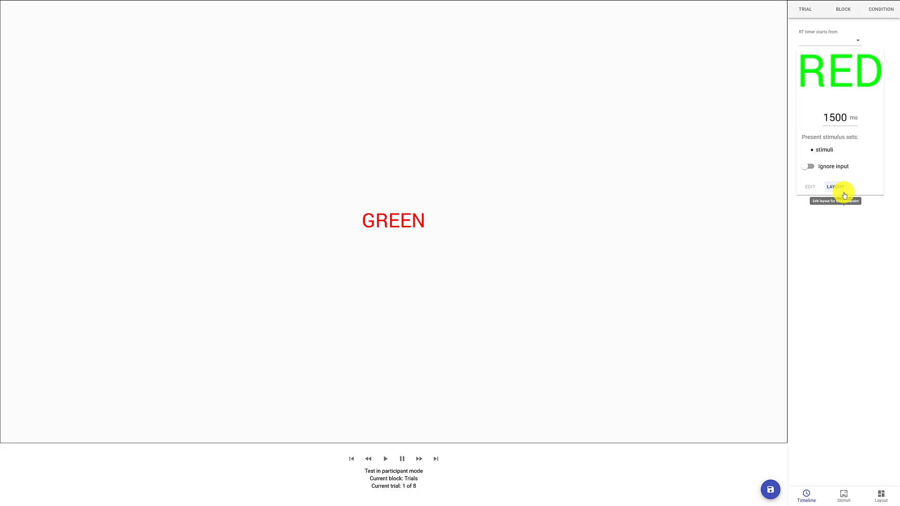
# Step: Add two more timepoints to the Trials timeline, one at 0 ms and one at 3000 ms
pyautogui.click(843, 208)
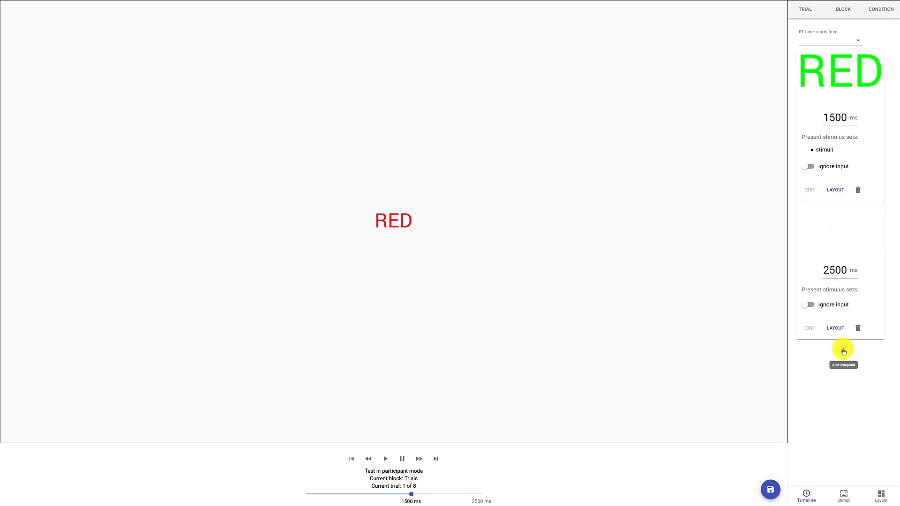
pyautogui.click(843, 351)
pyautogui.doubleClick(836, 271)
pyautogui.press('BackSpace')
pyautogui.click(836, 409)
pyautogui.press('BackSpace')
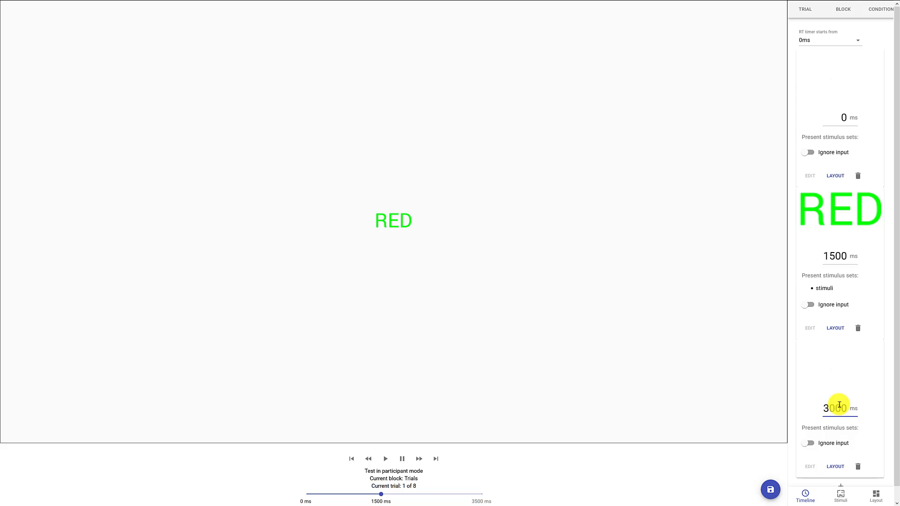
pyautogui.click(849, 160)
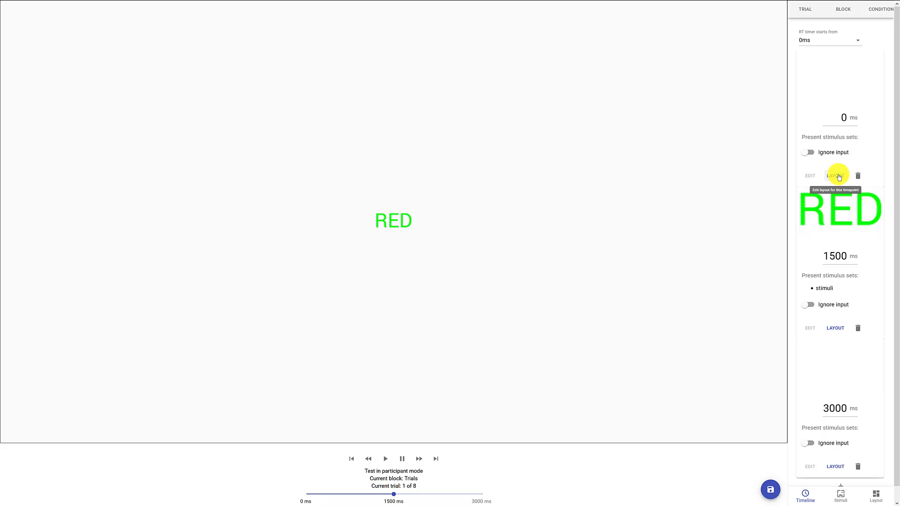
# Step: Add a Text Stimuli Set to container 1 in the layout of the 0 ms timepoint
pyautogui.click(839, 178)
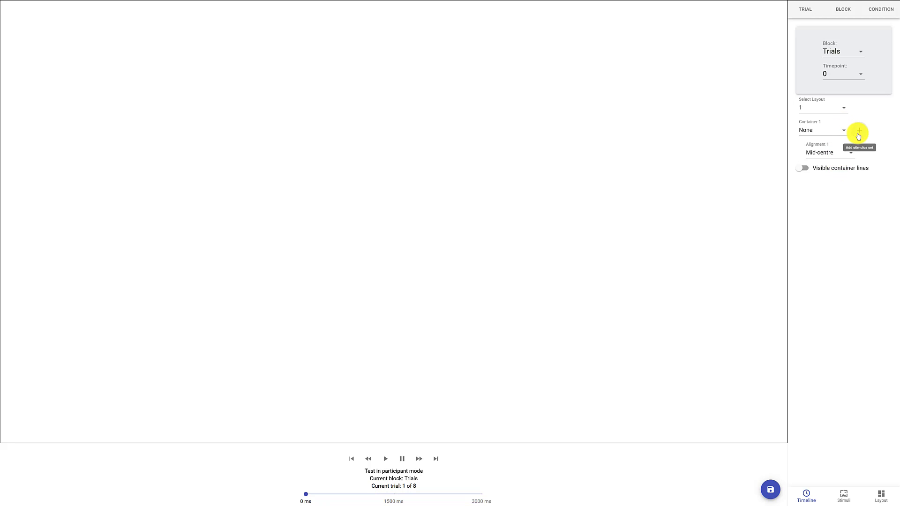
pyautogui.click(858, 131)
pyautogui.click(459, 257)
pyautogui.click(460, 273)
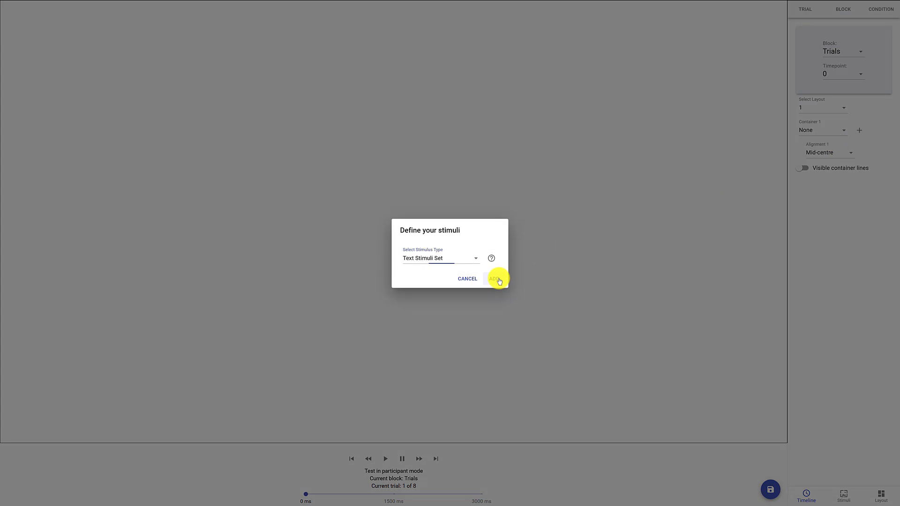
pyautogui.click(495, 279)
# Step: Name the text stimulus set "fixation cross" and upload fixation_cross.txt to it
pyautogui.click(445, 259)
pyautogui.write('fixation cross')
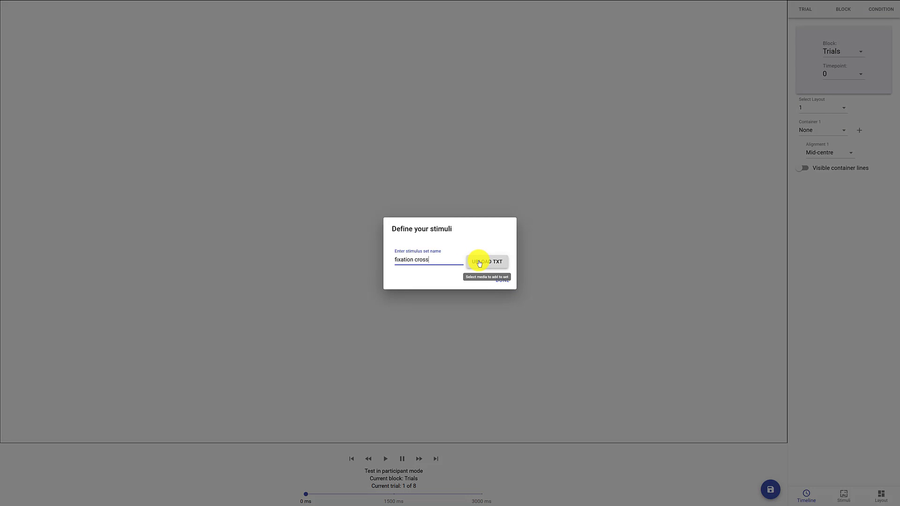
pyautogui.click(479, 262)
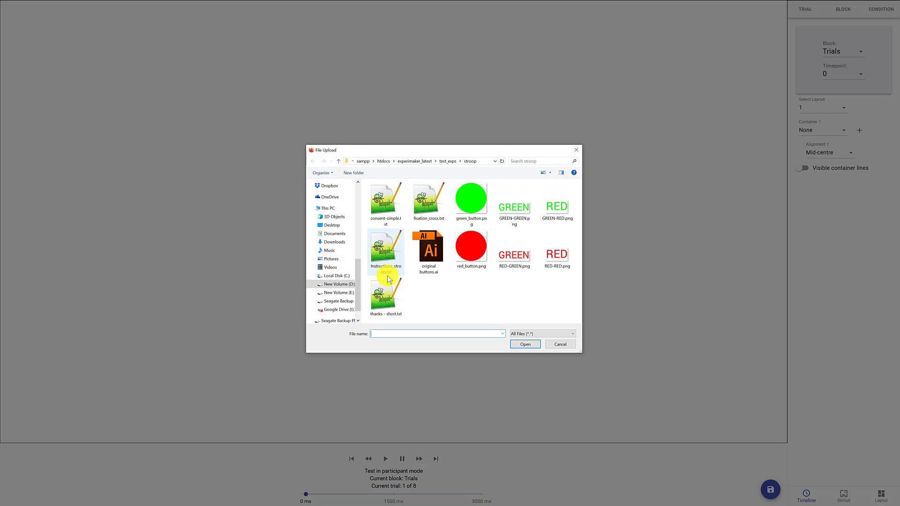
pyautogui.doubleClick(421, 203)
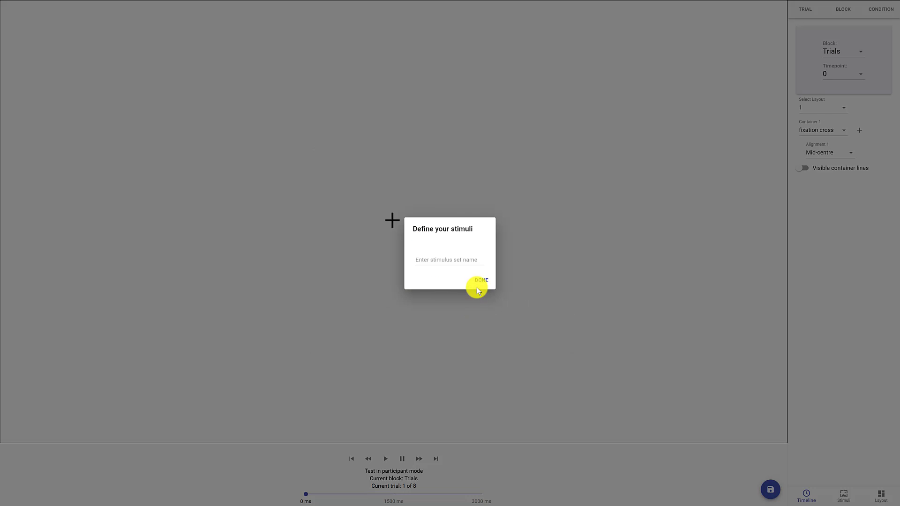
pyautogui.click(479, 281)
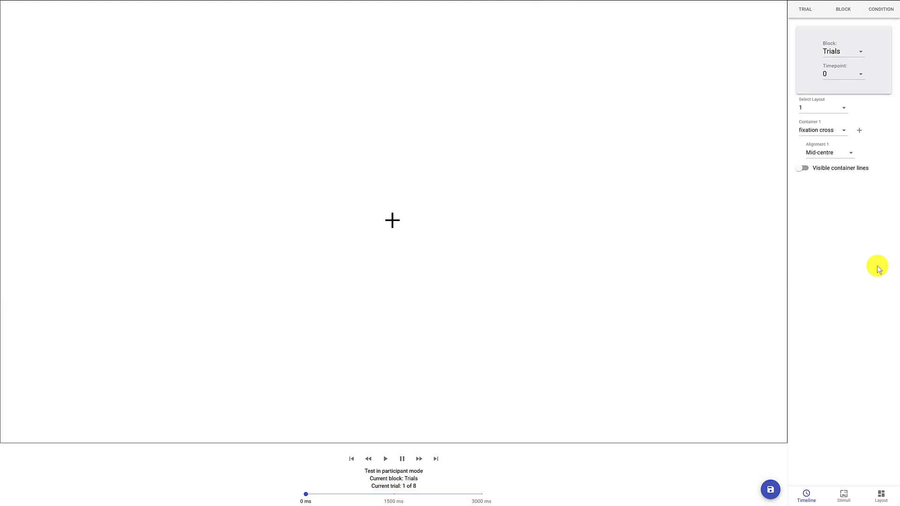
# Step: Switch to the 3000 ms timepoint of the Trials block and set its layout to 2a
pyautogui.click(844, 76)
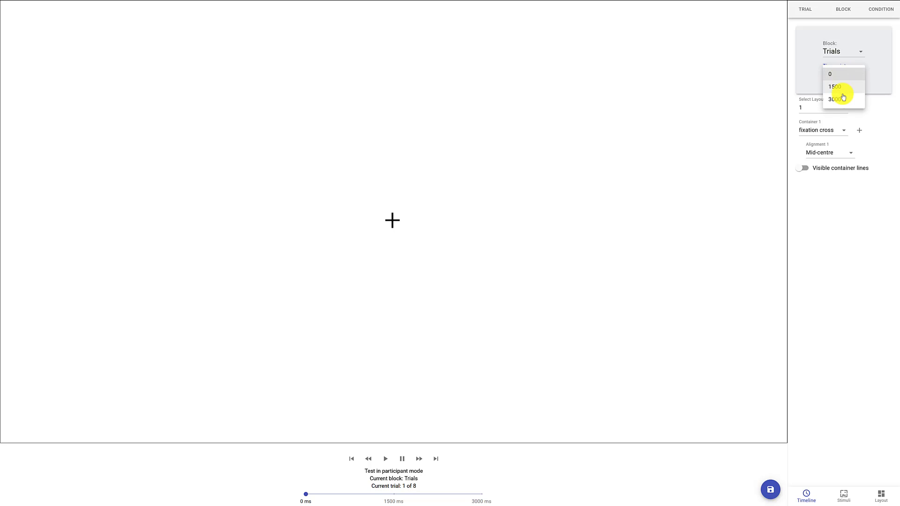
pyautogui.click(843, 100)
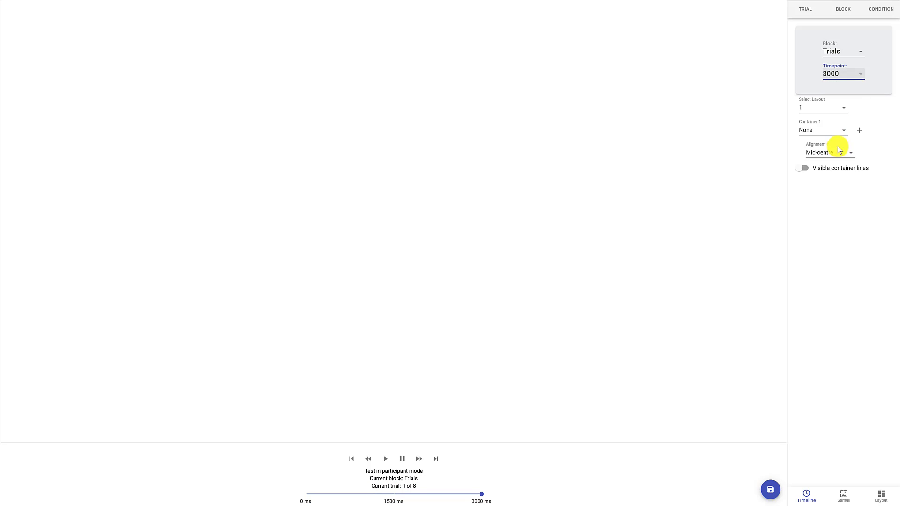
pyautogui.click(821, 106)
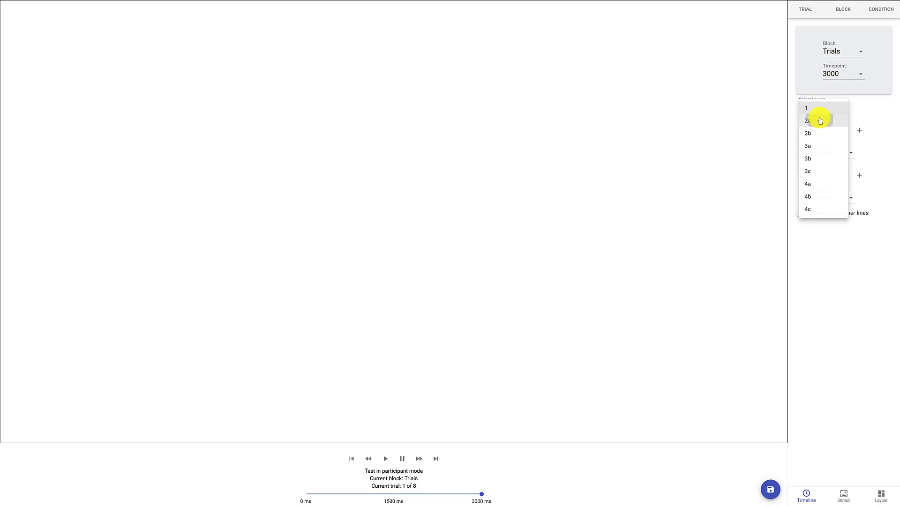
pyautogui.click(819, 120)
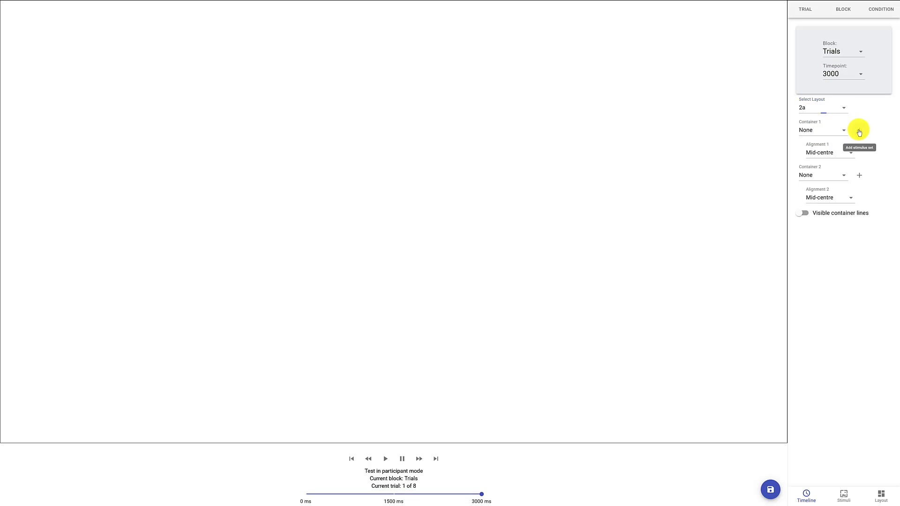
# Step: Add an Image Set to container 1 in the 3000 ms layout
pyautogui.click(858, 131)
pyautogui.click(414, 259)
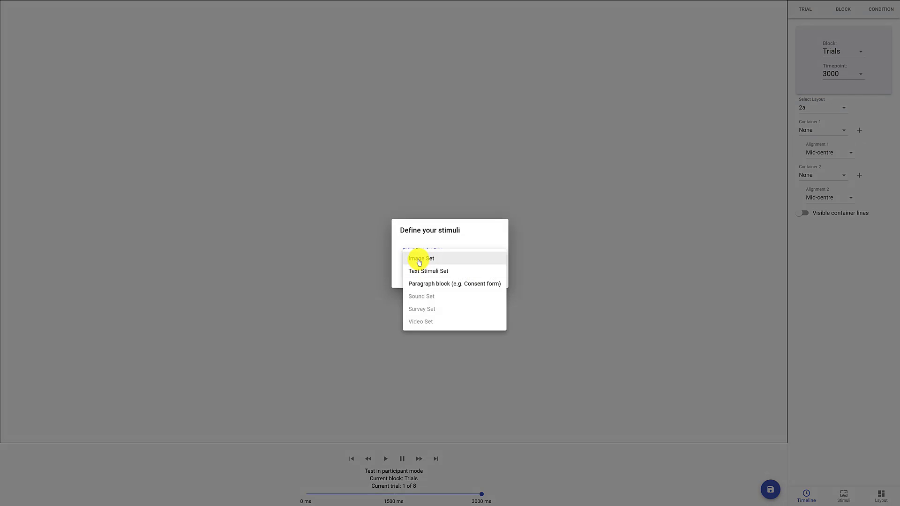
pyautogui.click(412, 258)
pyautogui.click(495, 278)
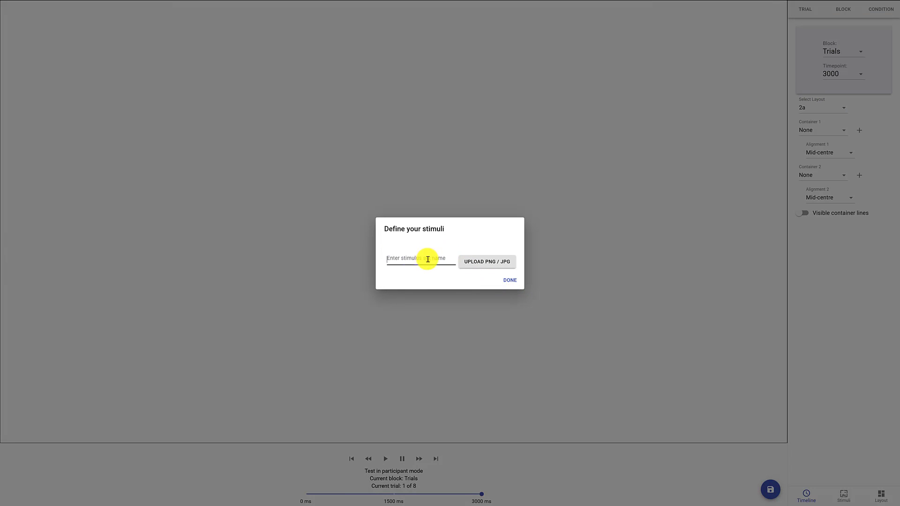
# Step: Name the image stimulus set "green button" and upload green_button.png to it
pyautogui.click(428, 259)
pyautogui.write('green button')
pyautogui.click(510, 267)
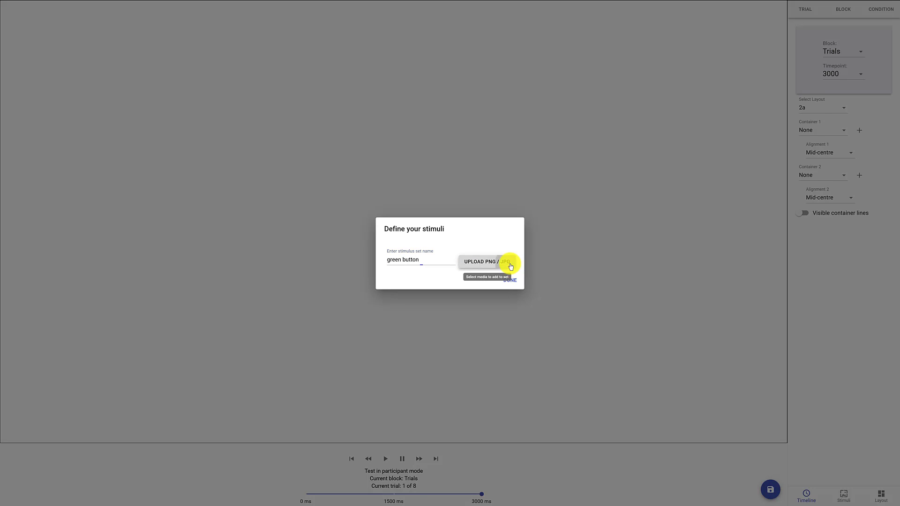
pyautogui.doubleClick(471, 196)
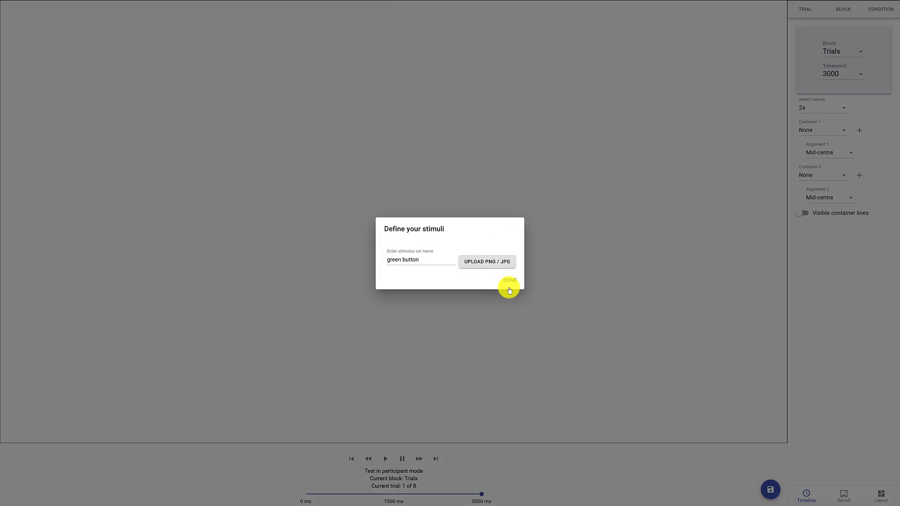
pyautogui.click(487, 281)
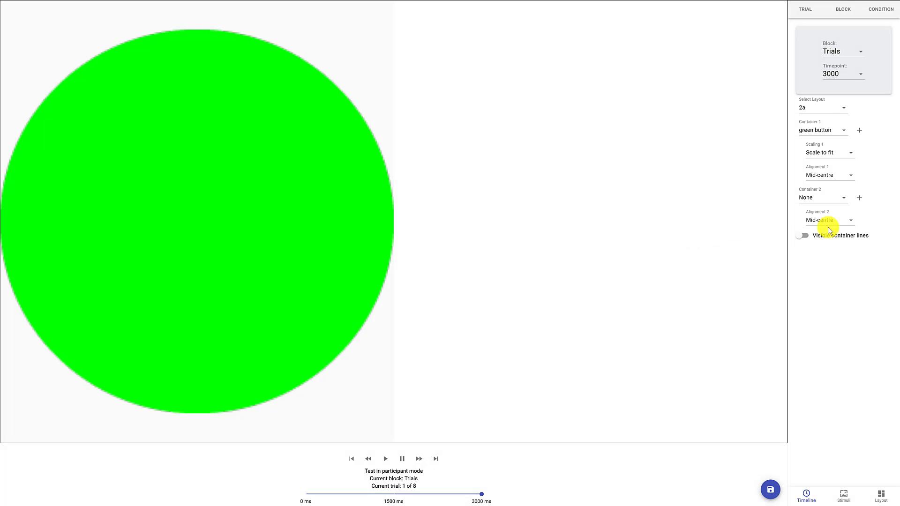
# Step: Add an Image Set to container 2 in the 3000 ms layout
pyautogui.click(857, 201)
pyautogui.click(420, 259)
pyautogui.click(430, 258)
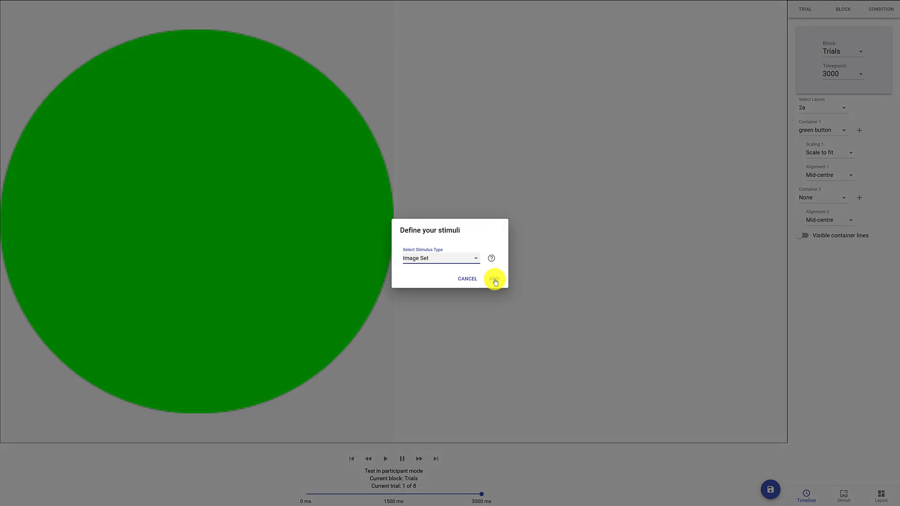
pyautogui.click(496, 279)
# Step: Name the container 2 image set "red button" and upload red_button.png to it
pyautogui.click(424, 261)
pyautogui.write('red button')
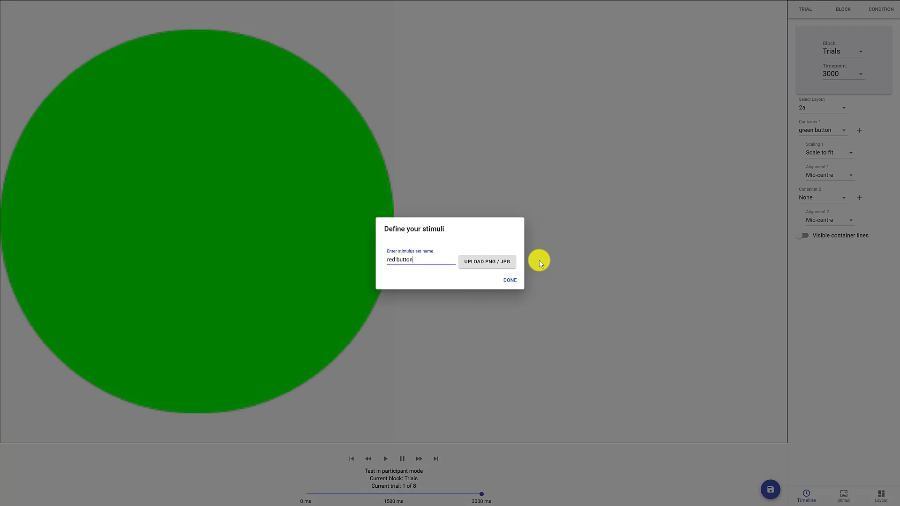
pyautogui.click(507, 261)
pyautogui.click(483, 253)
pyautogui.doubleClick(480, 254)
pyautogui.click(497, 279)
pyautogui.click(489, 281)
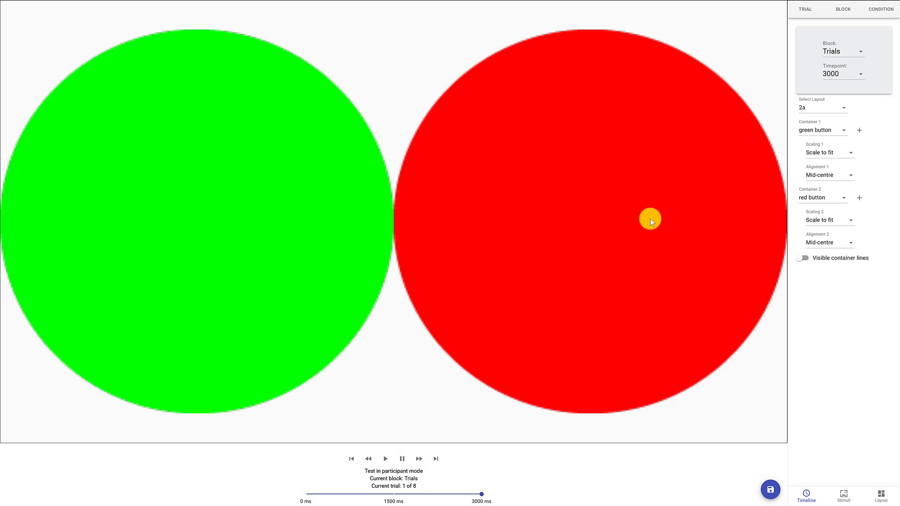
# Step: Set the scaling of both button images to Preserve original size and play the trial preview
pyautogui.click(814, 152)
pyautogui.click(817, 167)
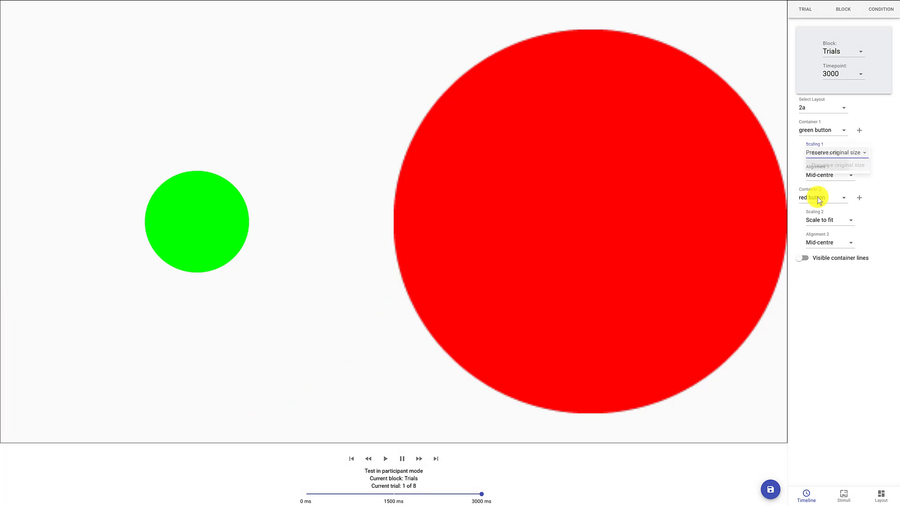
pyautogui.click(820, 220)
pyautogui.click(823, 233)
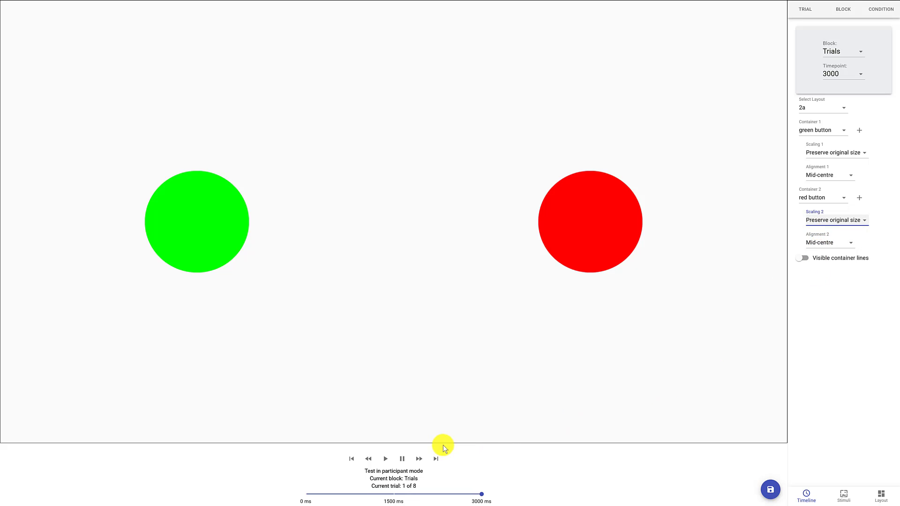
pyautogui.click(386, 459)
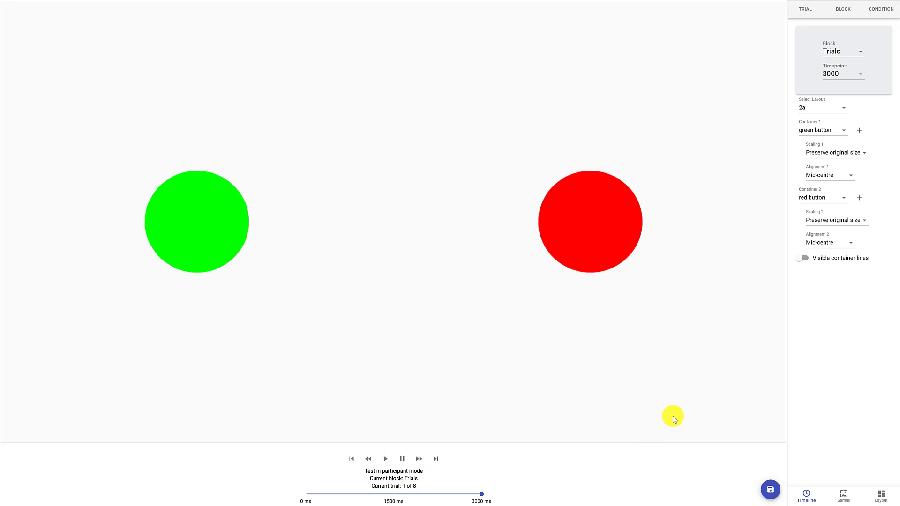
# Step: Start the Trials reaction time timer from 3000ms and enable Ignore input for the 0 ms and 1500 ms timepoints
pyautogui.click(806, 494)
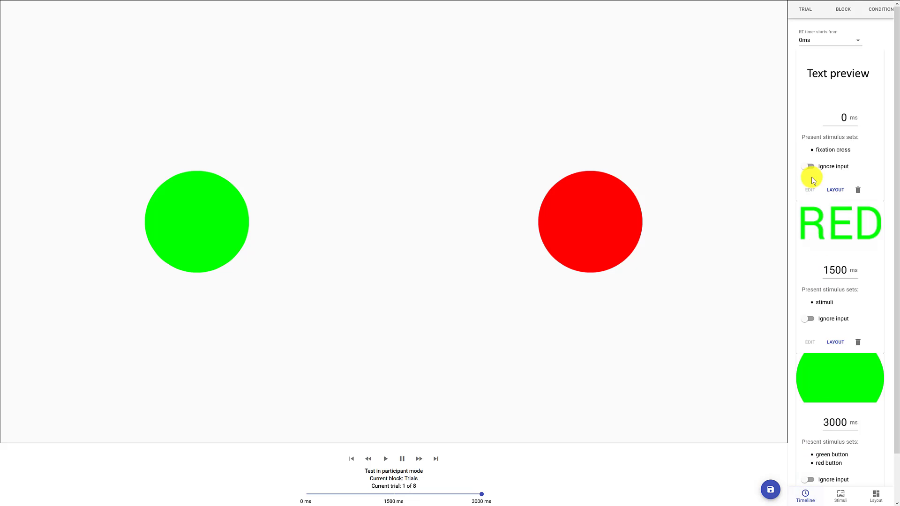
pyautogui.click(823, 42)
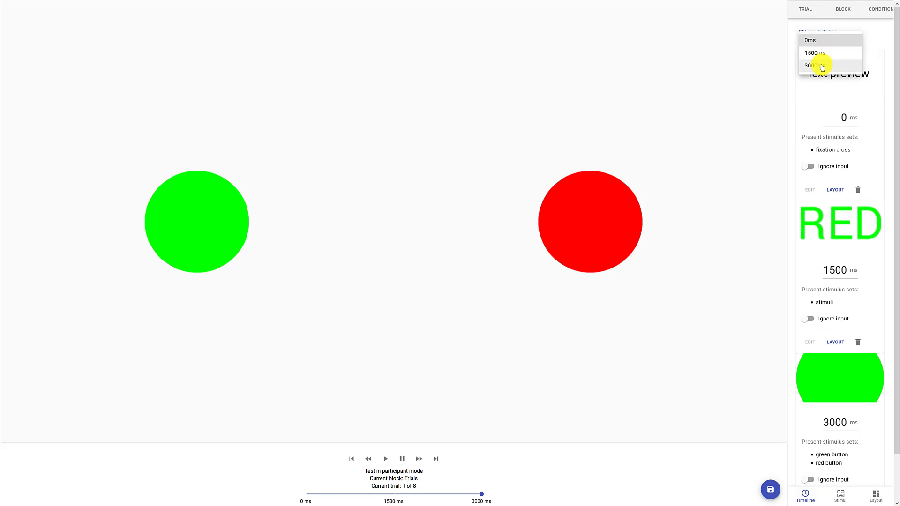
pyautogui.click(822, 67)
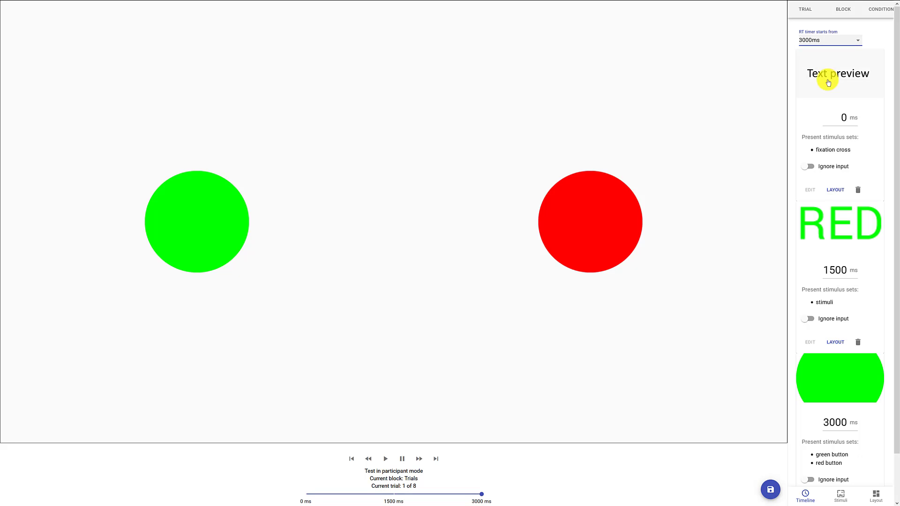
pyautogui.click(807, 167)
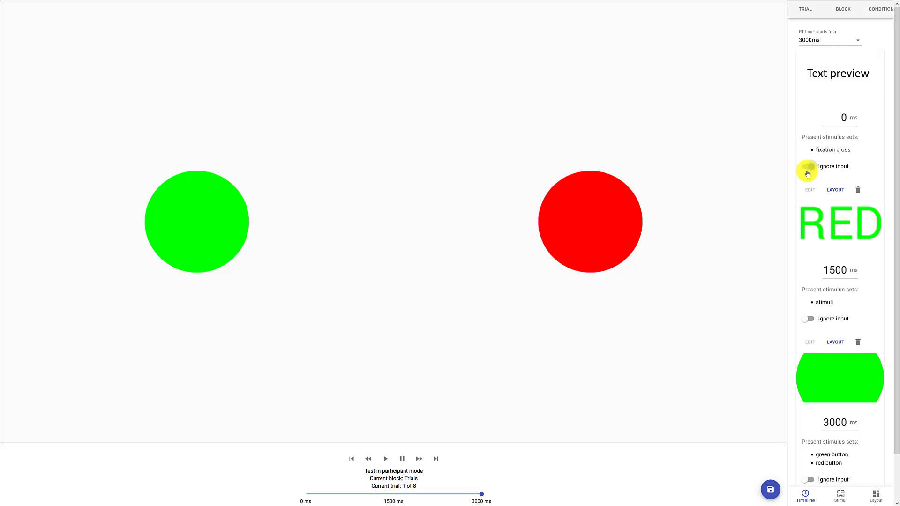
pyautogui.click(804, 319)
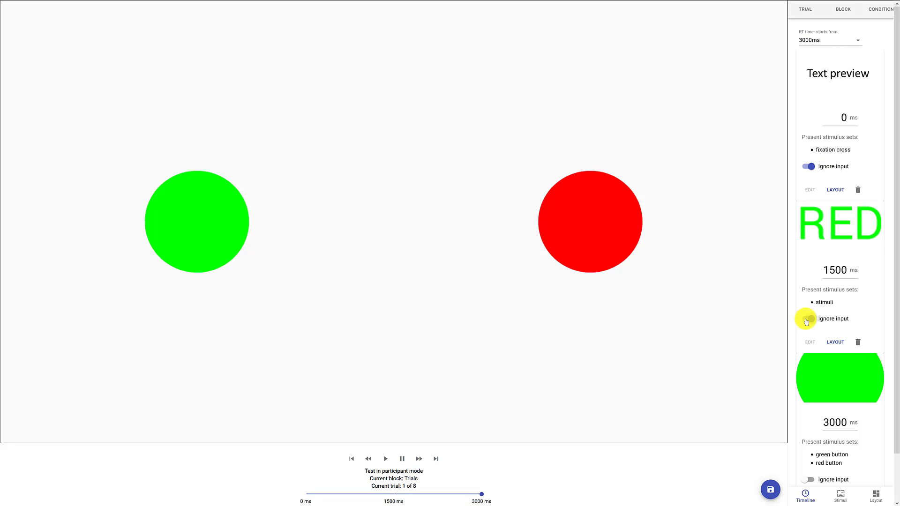
# Step: Add a new block named "End" containing a Text Stimuli Set
pyautogui.click(840, 11)
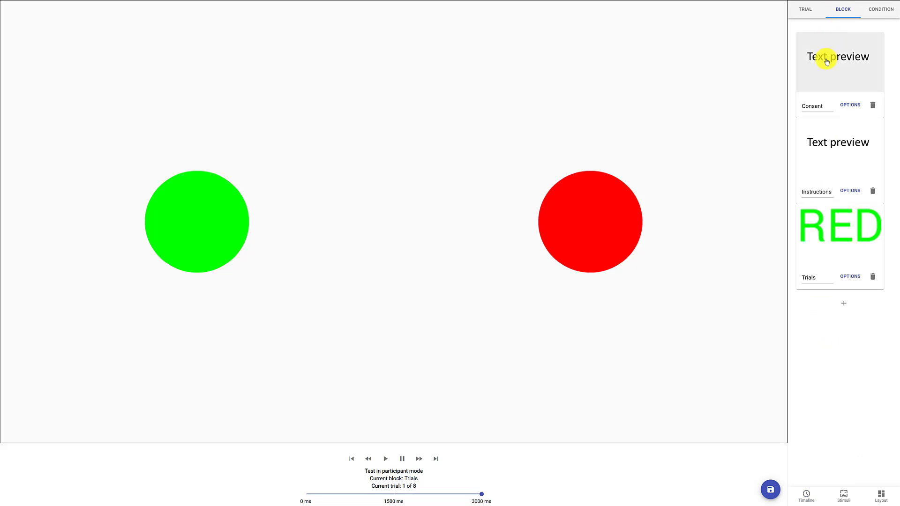
pyautogui.click(844, 304)
pyautogui.moveTo(393, 225); pyautogui.dragTo(466, 231)
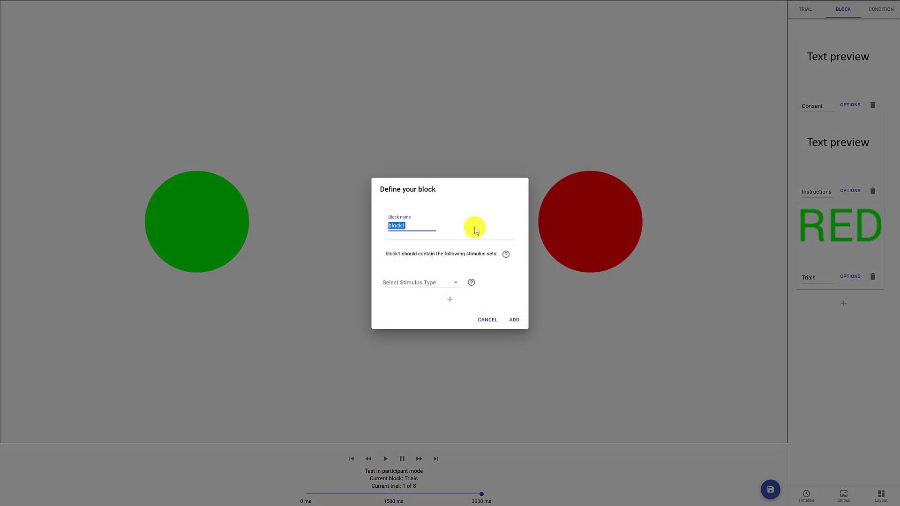
pyautogui.write('End')
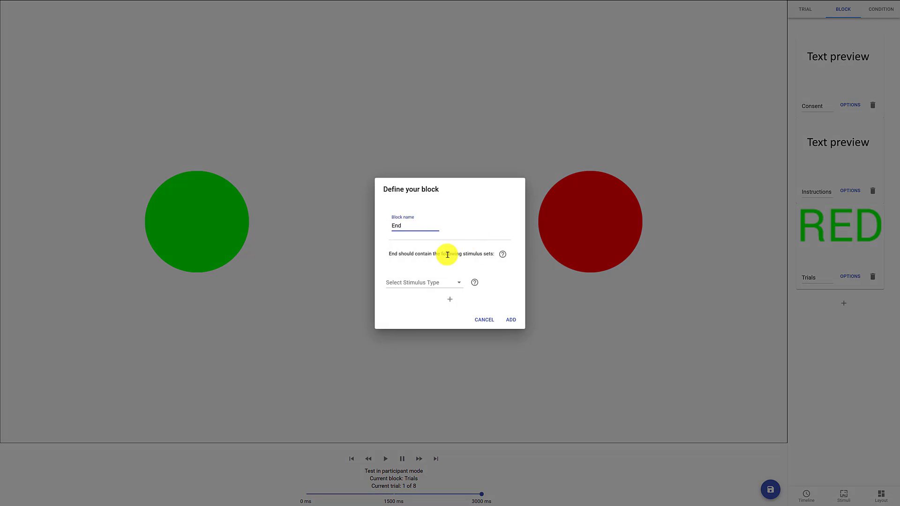
pyautogui.click(428, 284)
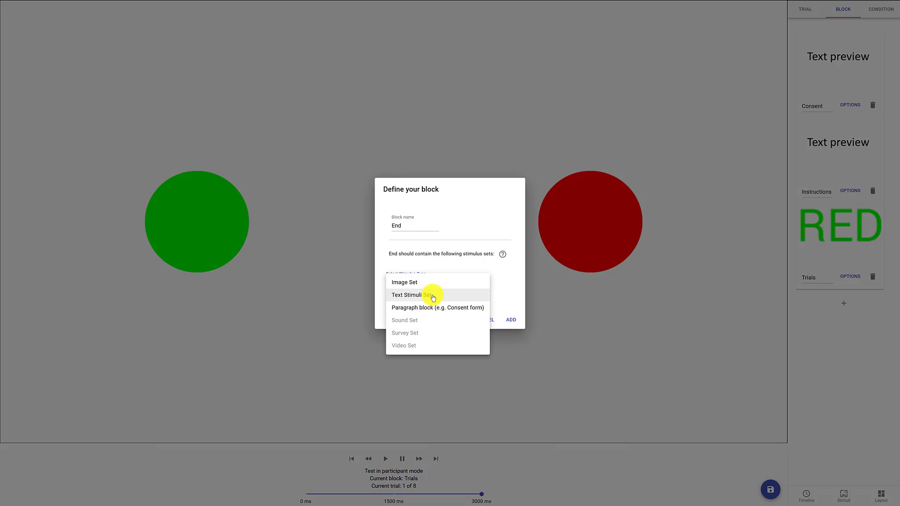
pyautogui.click(433, 297)
pyautogui.click(510, 320)
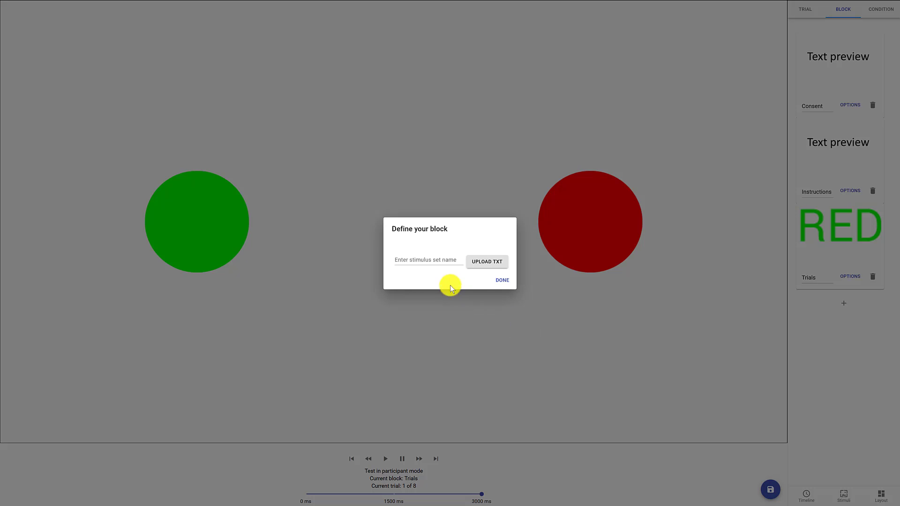
# Step: Name the End block's stimulus set "thanks" and upload "thanks - short.txt" to it
pyautogui.click(446, 263)
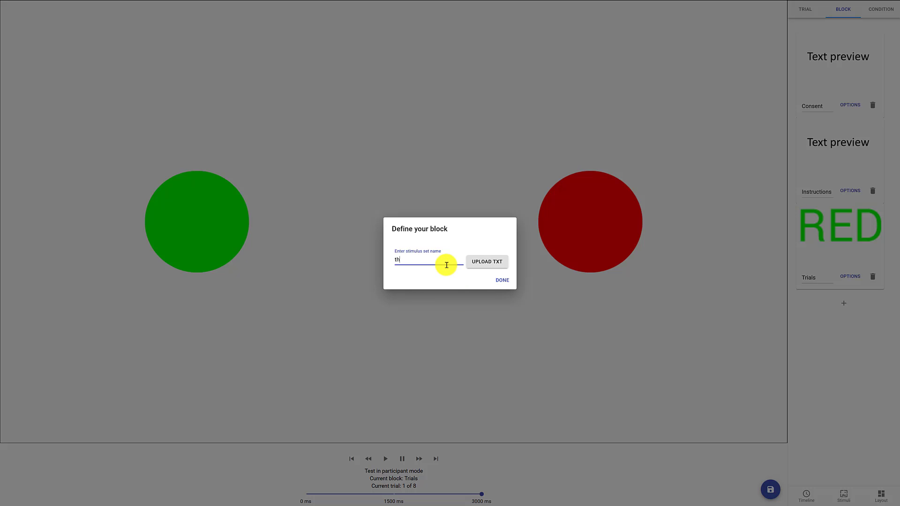
pyautogui.click(473, 261)
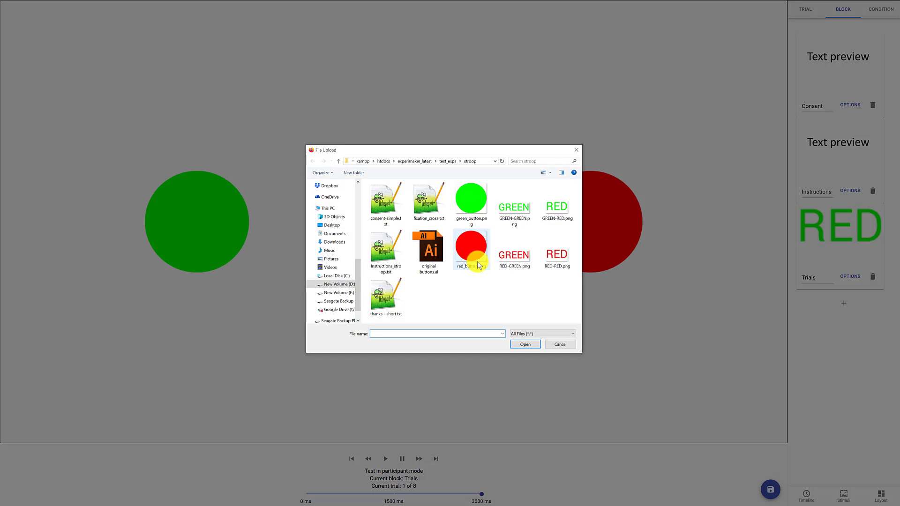
pyautogui.doubleClick(392, 300)
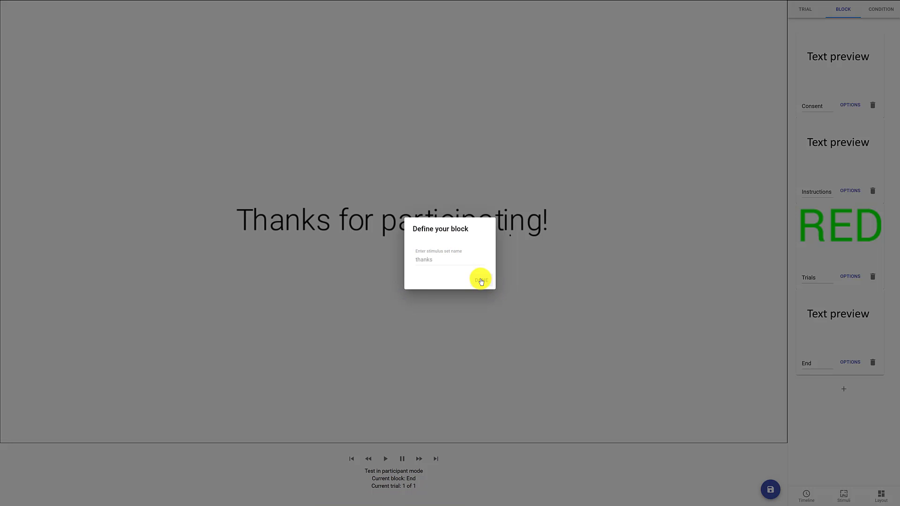
pyautogui.click(481, 280)
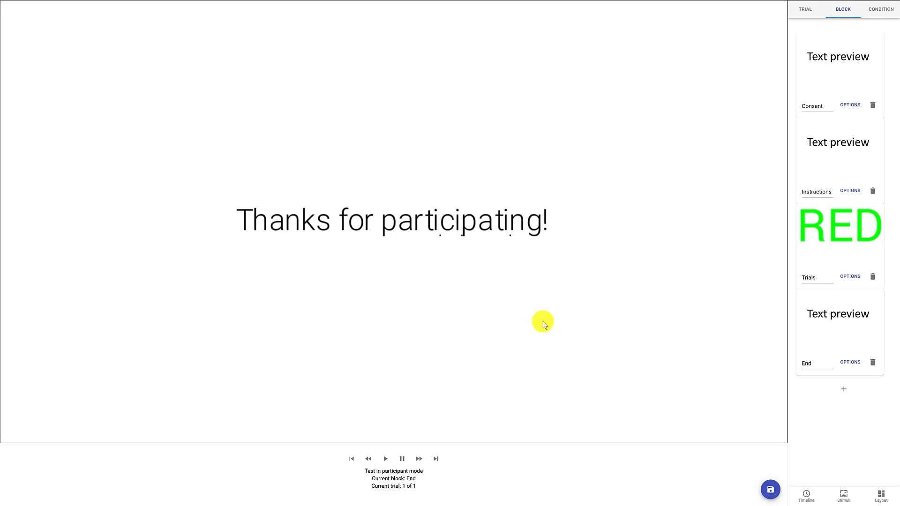
# Step: Test the experiment from the Consent block, proceeding through the consent and instructions screens
pyautogui.click(809, 70)
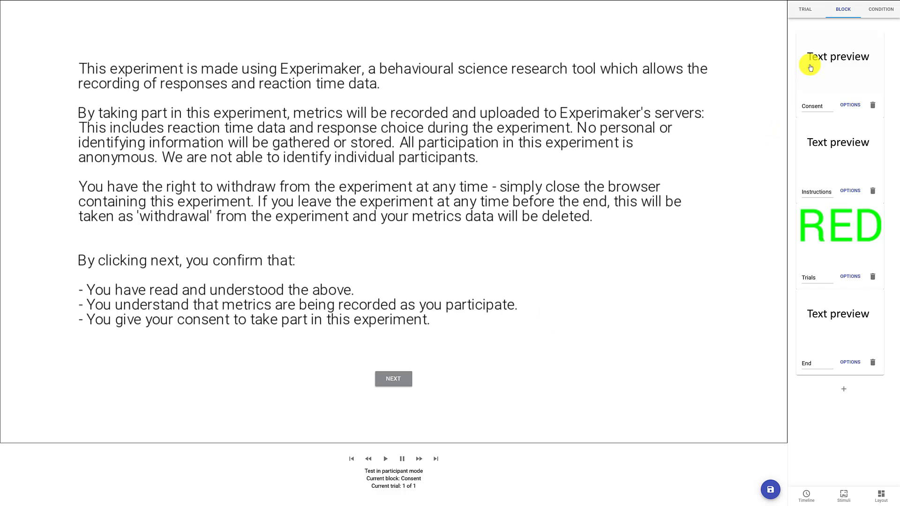
pyautogui.click(393, 379)
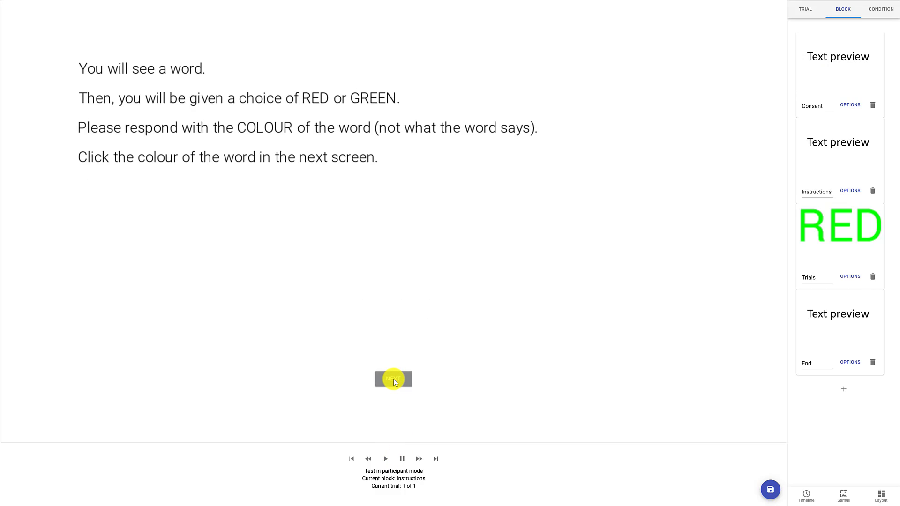
pyautogui.click(393, 378)
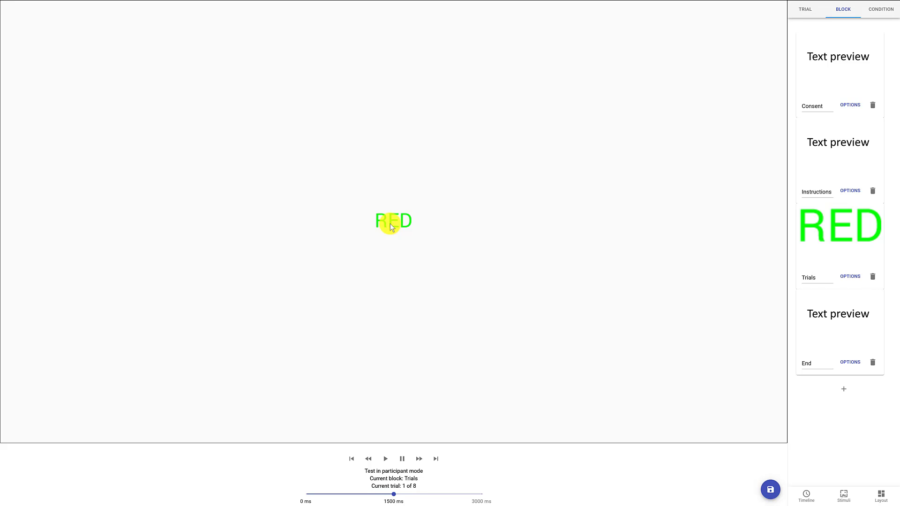
# Step: Answer all eight test trials by choosing the green or red button that matches each word's colour
pyautogui.click(214, 227)
pyautogui.click(584, 228)
pyautogui.click(209, 225)
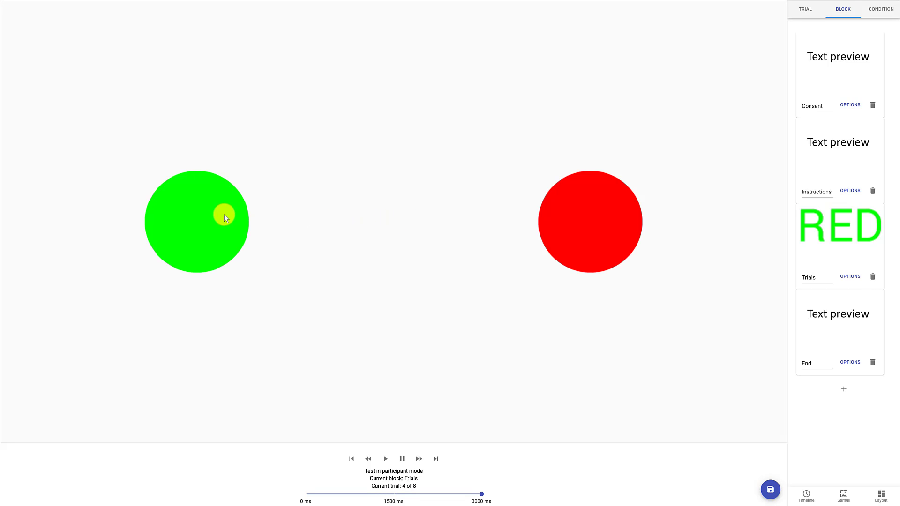
pyautogui.click(195, 217)
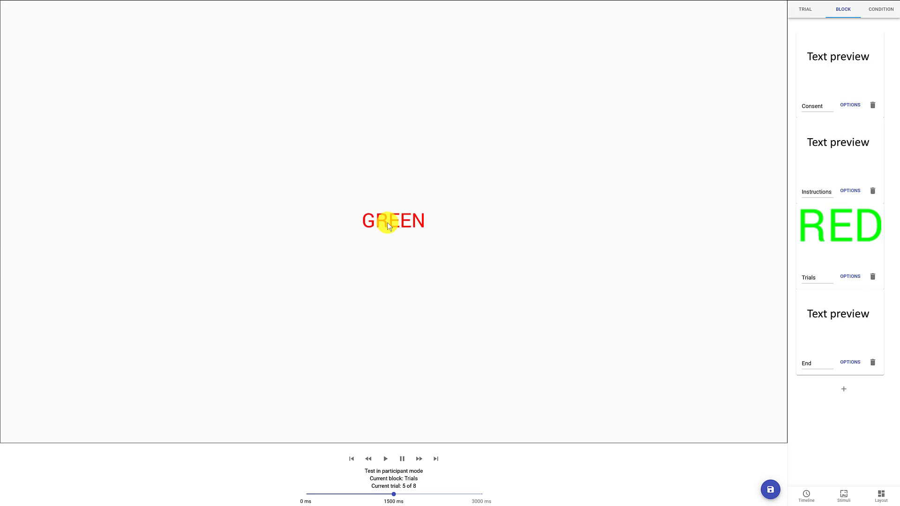
pyautogui.click(589, 231)
pyautogui.click(584, 227)
pyautogui.click(583, 233)
pyautogui.click(209, 215)
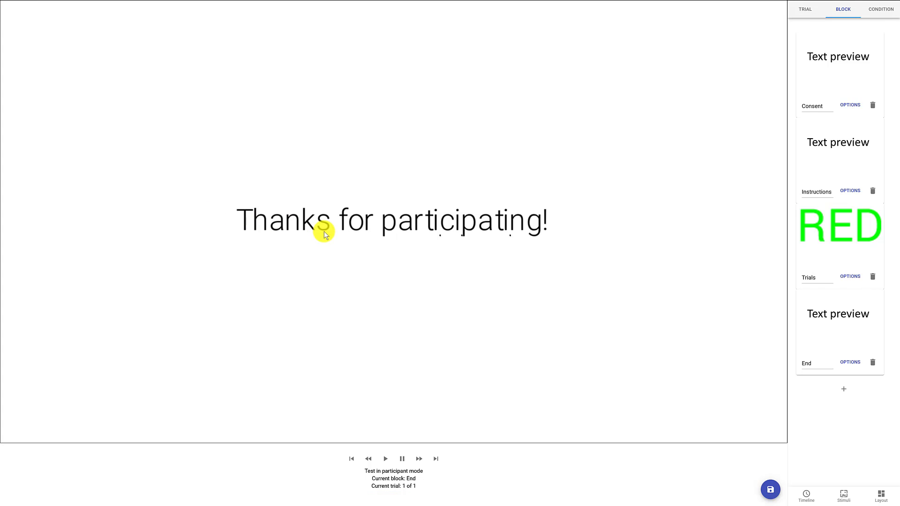